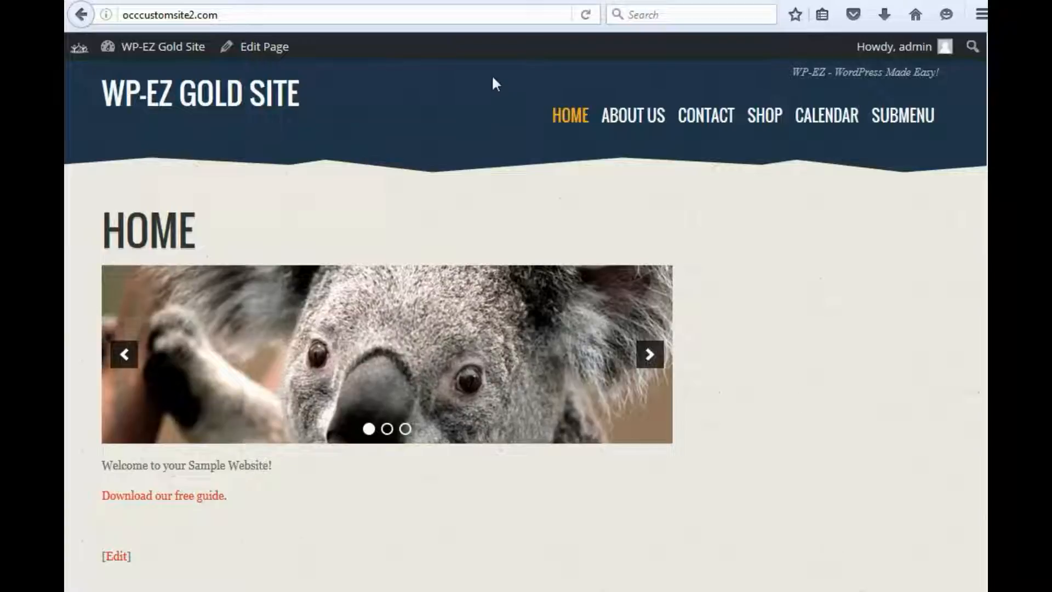
Open the Homepage Image Slider for editing from the site's image slider list
{"action": "left_click", "coordinate": [158, 1]}
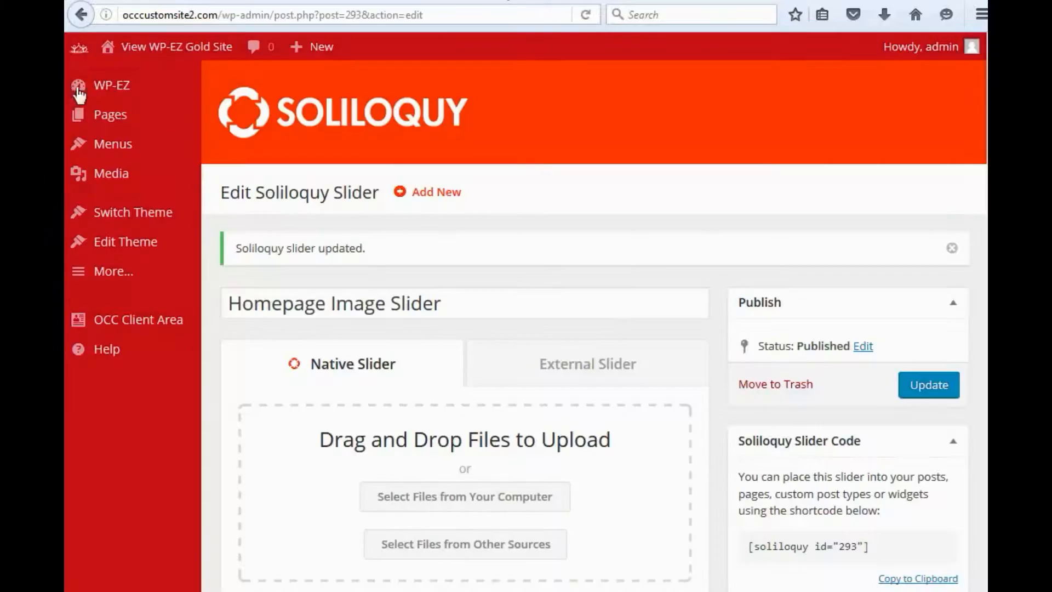
{"action": "left_click", "coordinate": [112, 88]}
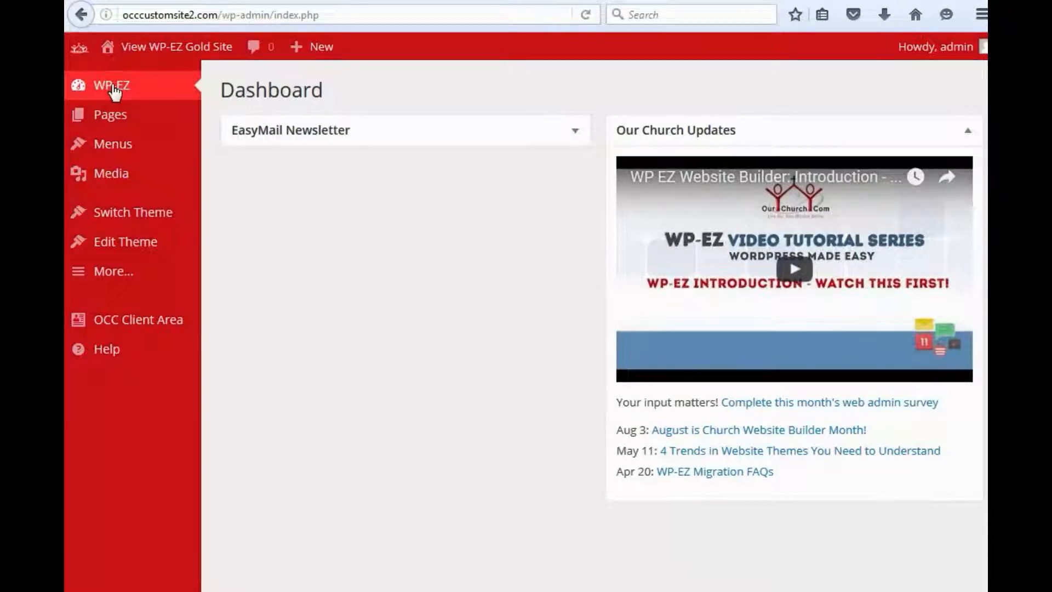
{"action": "mouse_move", "coordinate": [116, 273]}
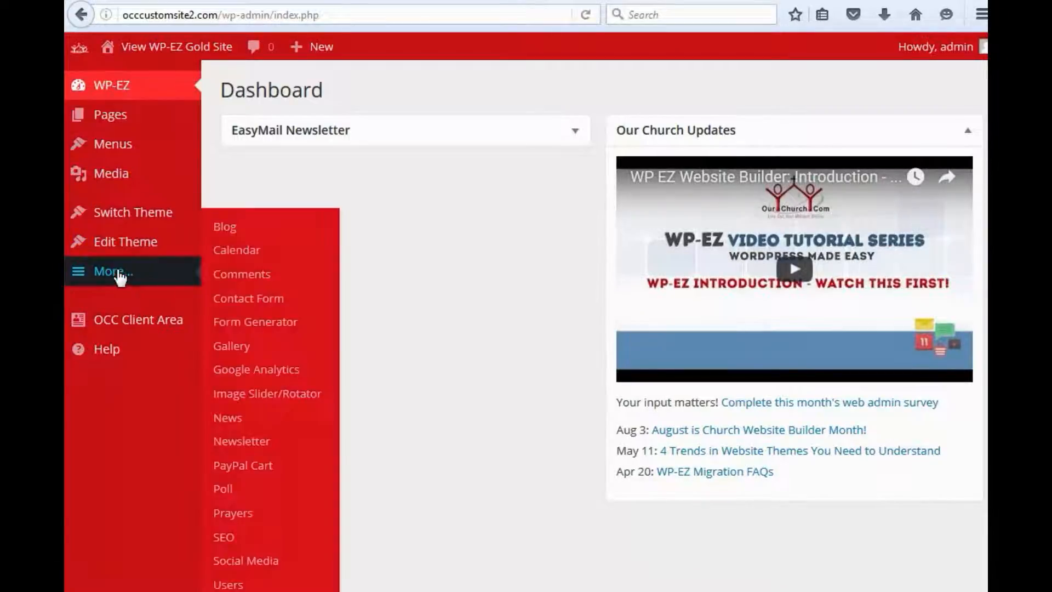
{"action": "left_click", "coordinate": [260, 398]}
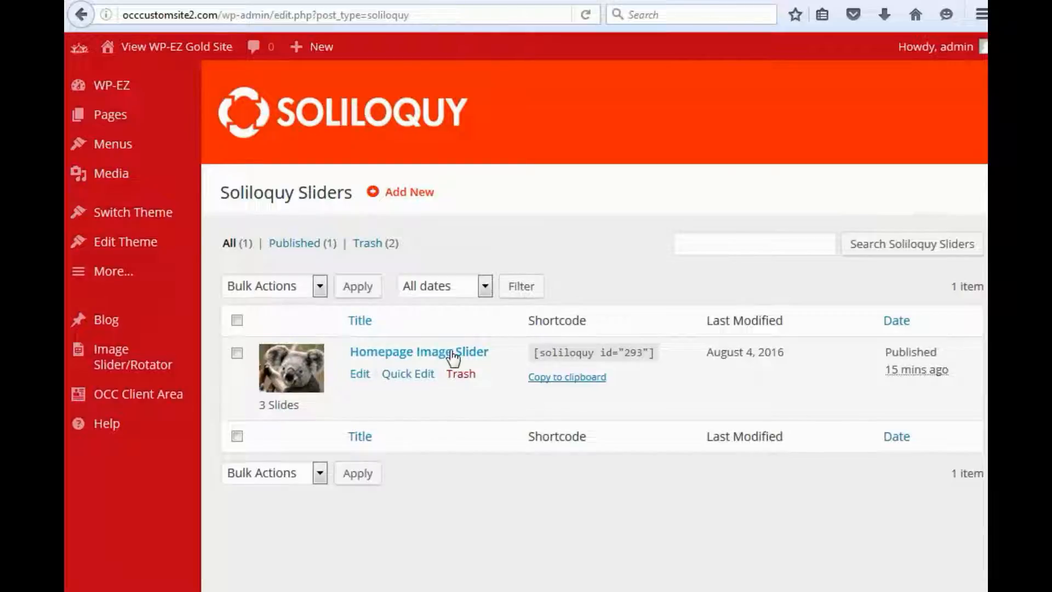
{"action": "left_click", "coordinate": [359, 377]}
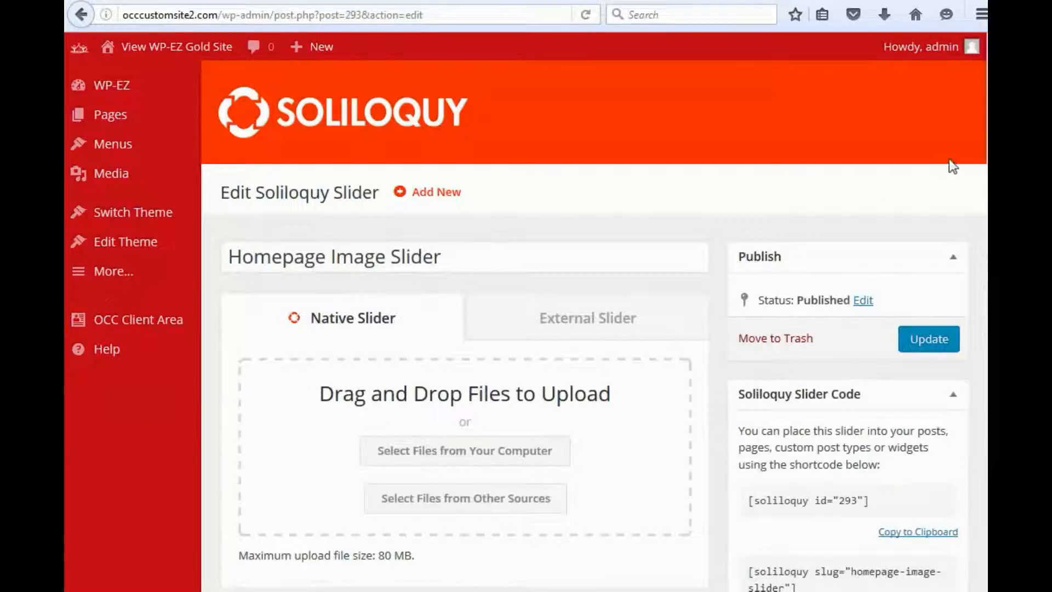
Look over the slides in the slider and open its basic configuration settings
{"action": "scroll", "coordinate": [951, 164], "scroll_direction": "down", "scroll_amount": 5}
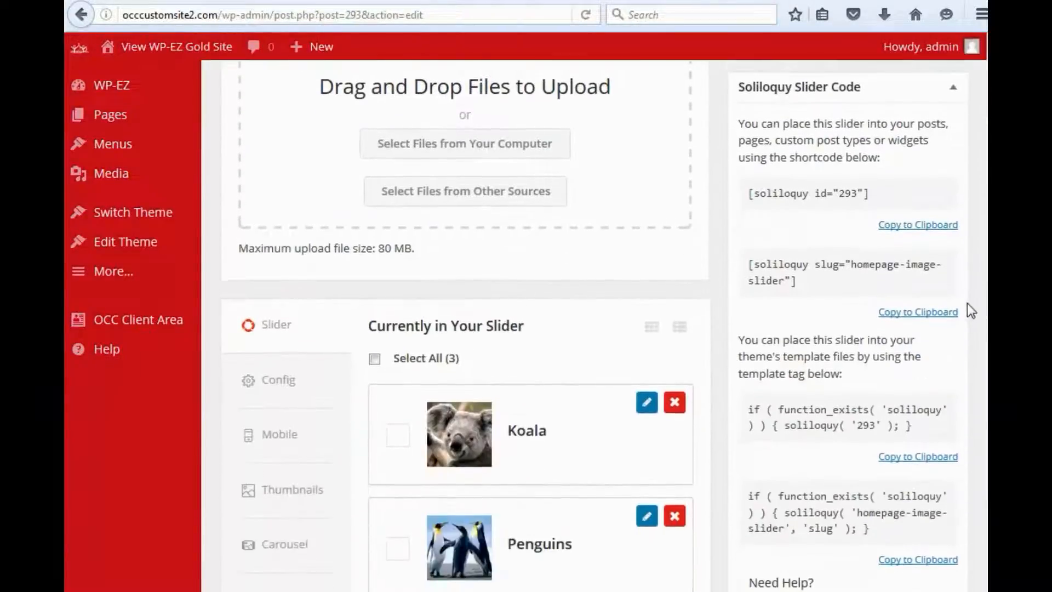
{"action": "scroll", "coordinate": [968, 303], "scroll_direction": "down", "scroll_amount": 4}
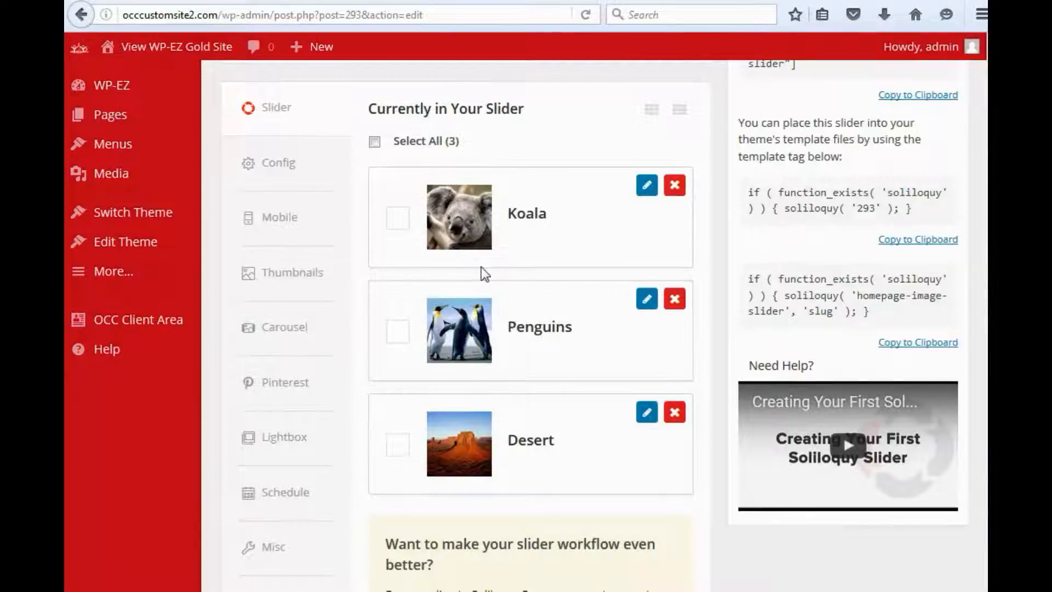
{"action": "left_click", "coordinate": [282, 170]}
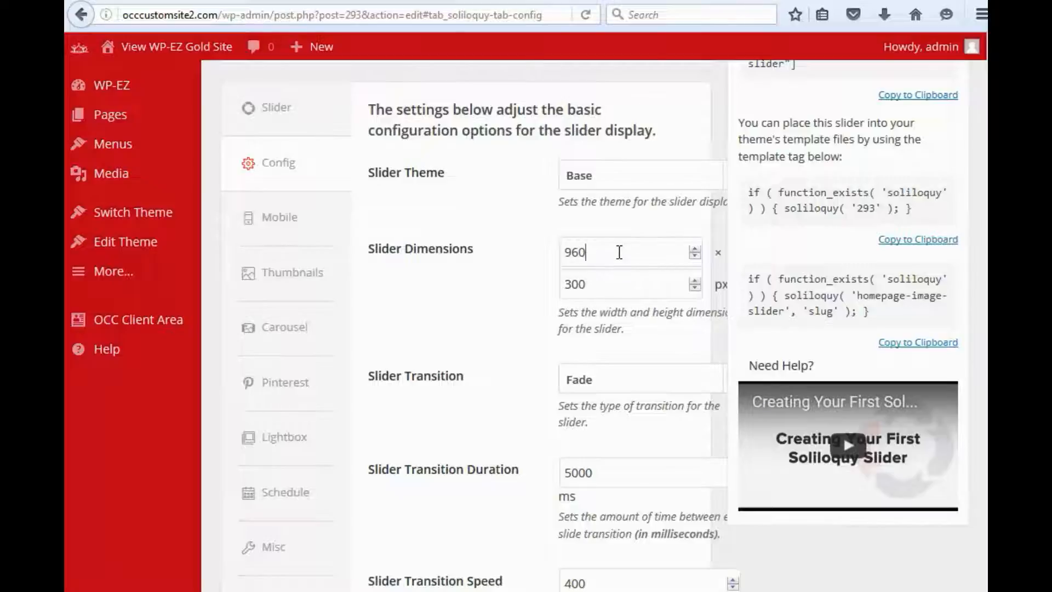
Compare with the slider on the home page, and set the slider dimensions to 1600 × 900 px
{"action": "left_click", "coordinate": [607, 285]}
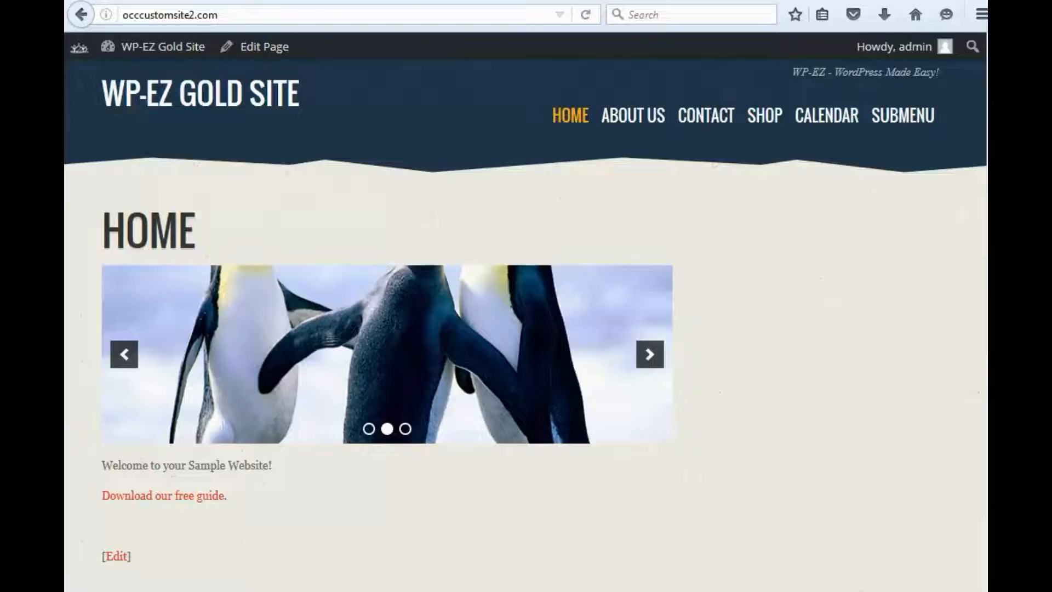
{"action": "left_click", "coordinate": [519, 0]}
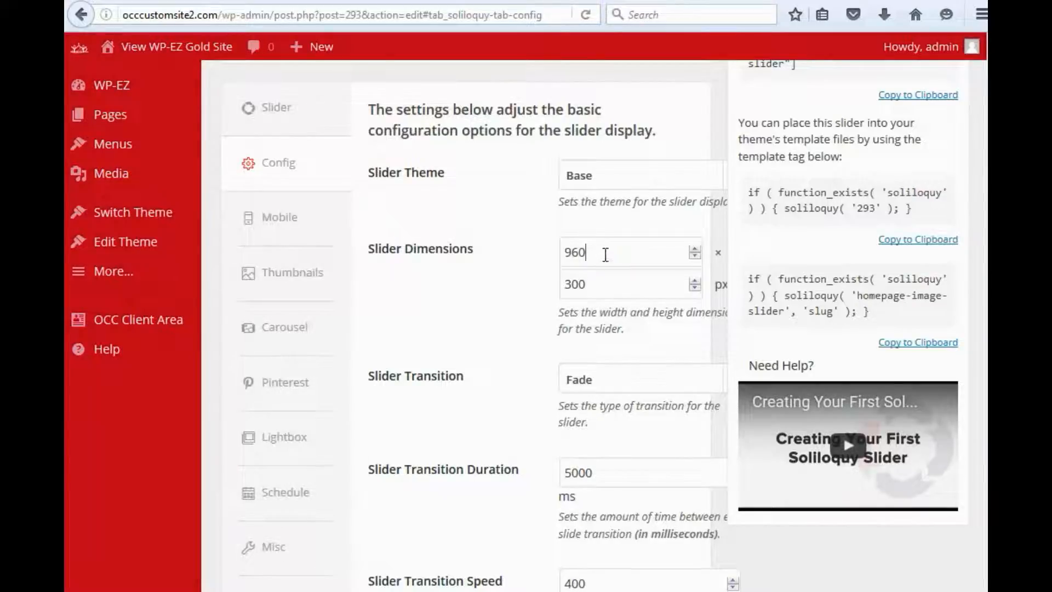
{"action": "left_click_drag", "start_coordinate": [606, 254], "coordinate": [518, 250]}
{"action": "type", "text": "1600"}
{"action": "left_click_drag", "start_coordinate": [599, 288], "coordinate": [521, 282]}
{"action": "type", "text": "900"}
{"action": "left_click", "coordinate": [612, 247]}
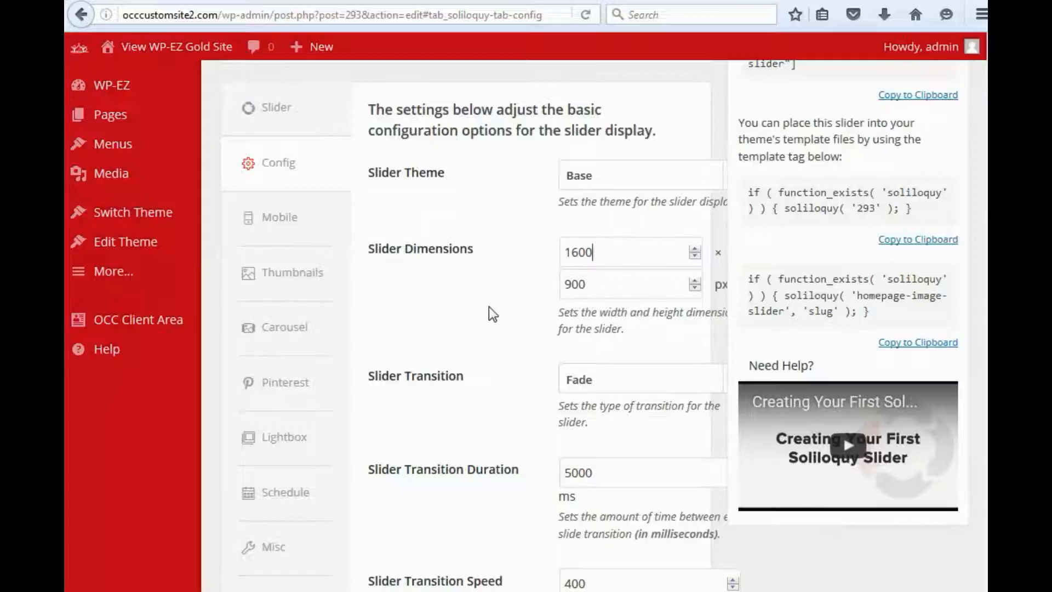
Check the available slider transition types and keep Fade
{"action": "scroll", "coordinate": [484, 302], "scroll_direction": "down", "scroll_amount": 3}
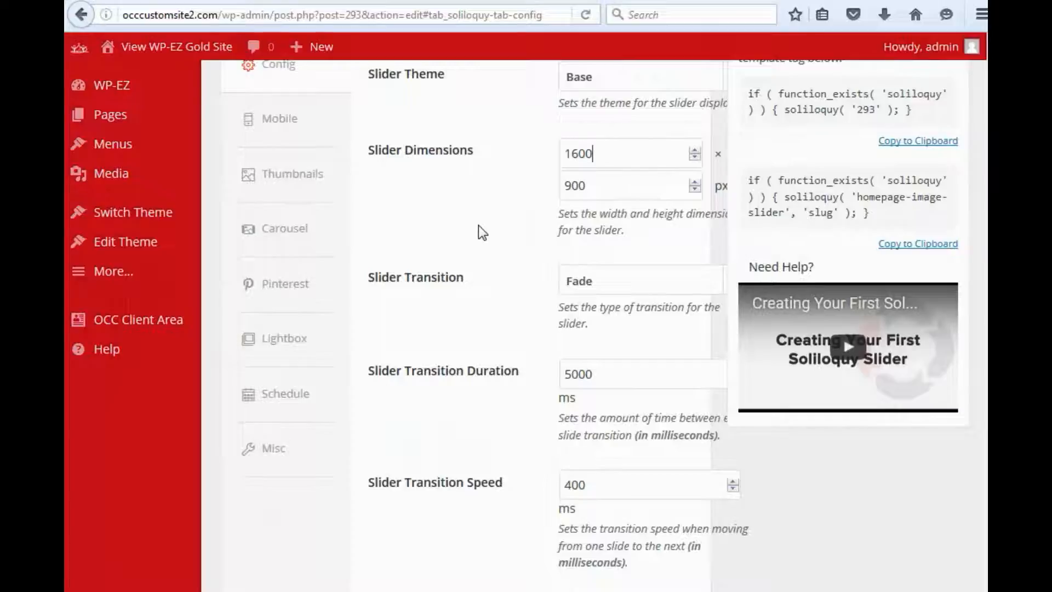
{"action": "scroll", "coordinate": [478, 231], "scroll_direction": "down", "scroll_amount": 3}
{"action": "left_click", "coordinate": [584, 185]}
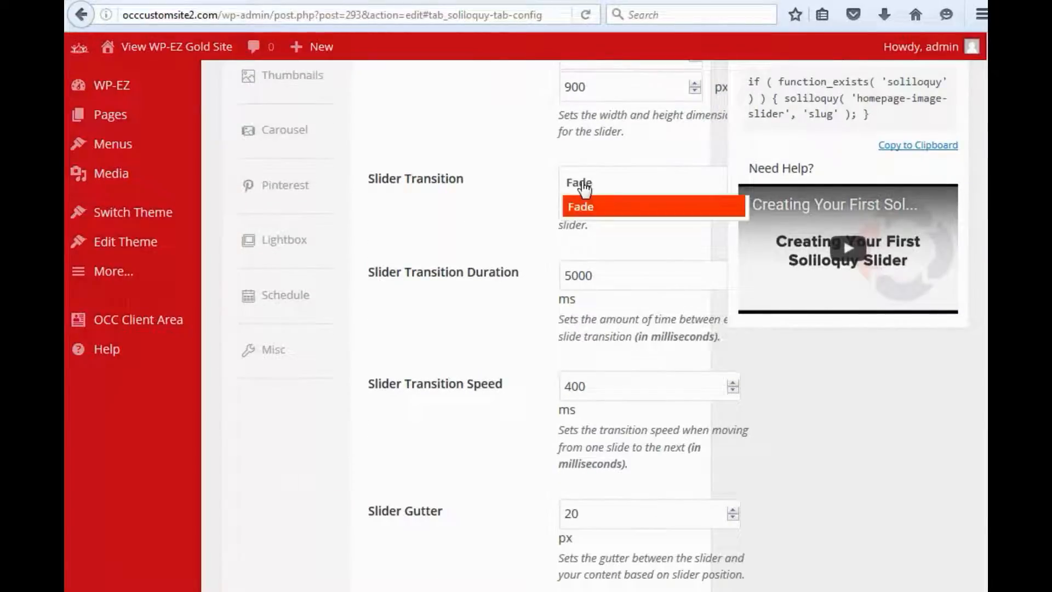
{"action": "left_click", "coordinate": [500, 219]}
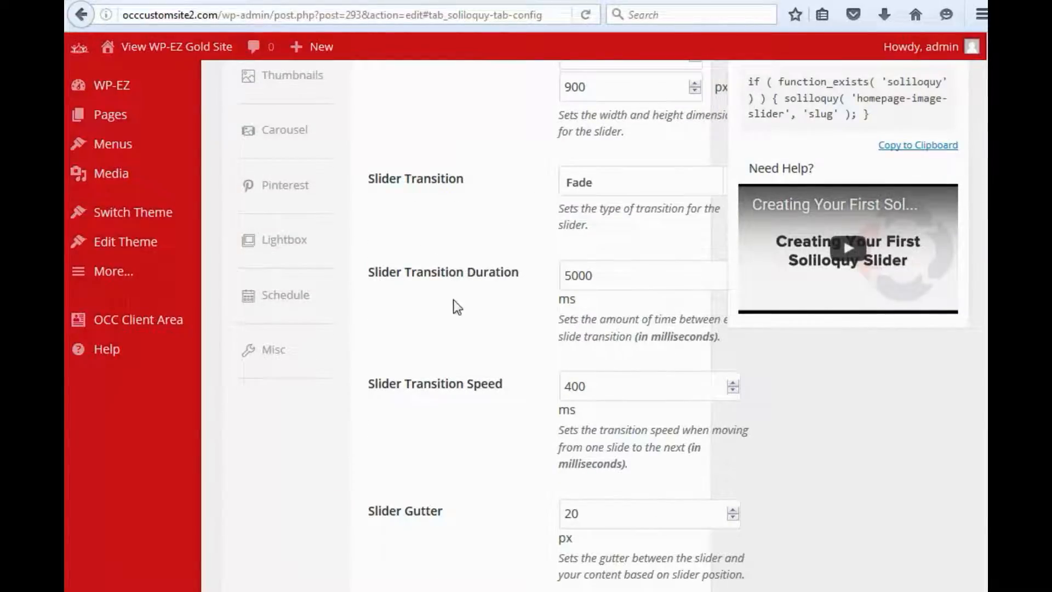
Set the slider transition duration to 3000 ms and the transition speed to 1000 ms
{"action": "scroll", "coordinate": [455, 312], "scroll_direction": "down", "scroll_amount": 3}
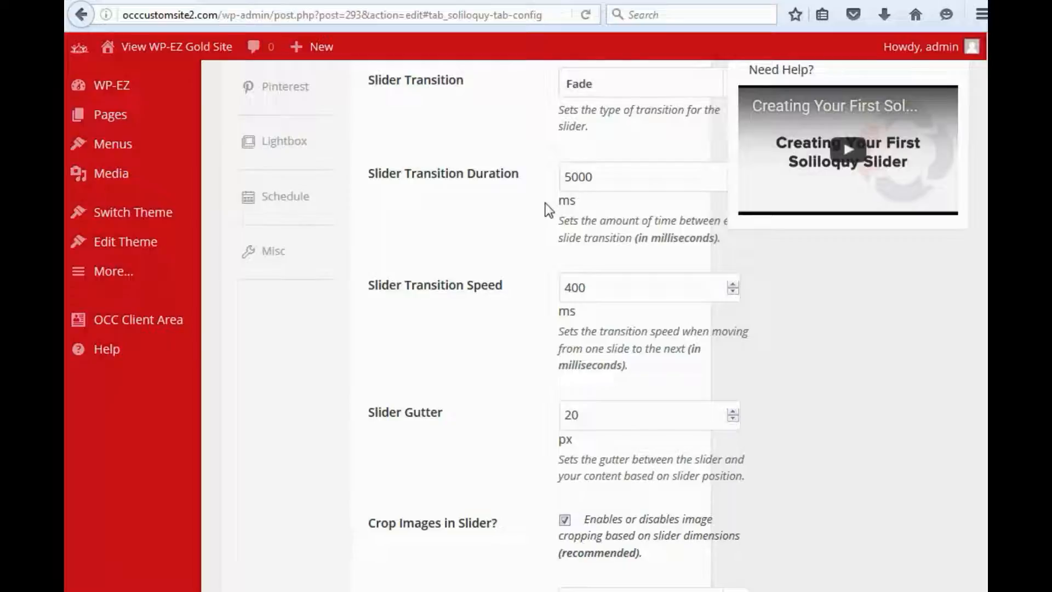
{"action": "left_click_drag", "start_coordinate": [623, 174], "coordinate": [528, 167]}
{"action": "type", "text": "3000"}
{"action": "left_click_drag", "start_coordinate": [601, 284], "coordinate": [535, 280]}
{"action": "type", "text": "1000"}
Review the remaining configuration options, update the slider, and reload the website's home page to check it
{"action": "scroll", "coordinate": [439, 342], "scroll_direction": "down", "scroll_amount": 2}
{"action": "scroll", "coordinate": [455, 296], "scroll_direction": "down", "scroll_amount": 1}
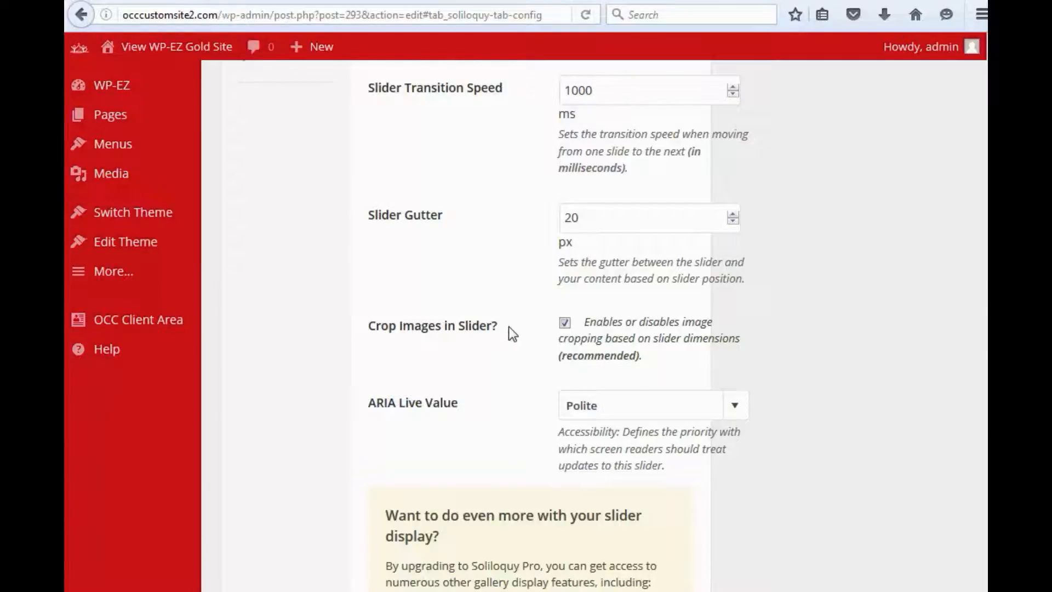
{"action": "scroll", "coordinate": [509, 327], "scroll_direction": "down", "scroll_amount": 2}
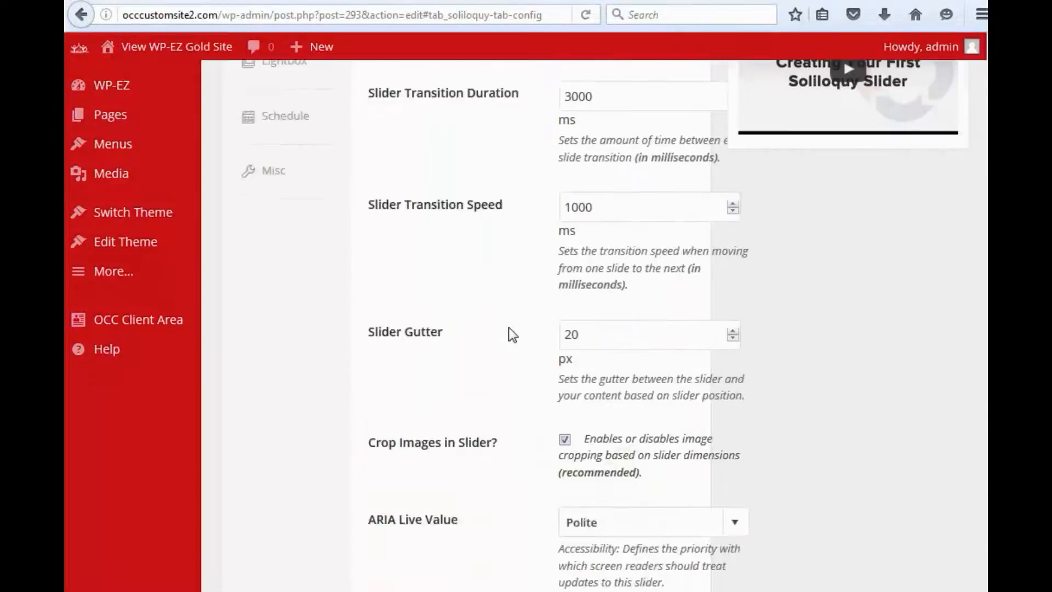
{"action": "scroll", "coordinate": [508, 327], "scroll_direction": "up", "scroll_amount": 12}
{"action": "scroll", "coordinate": [508, 327], "scroll_direction": "up", "scroll_amount": 5}
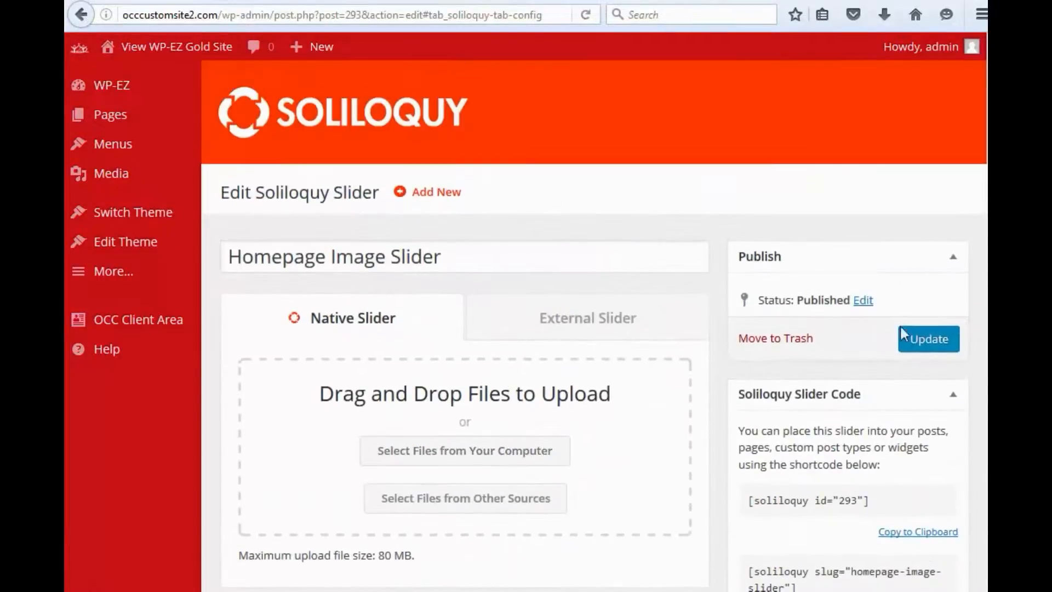
{"action": "left_click", "coordinate": [926, 348]}
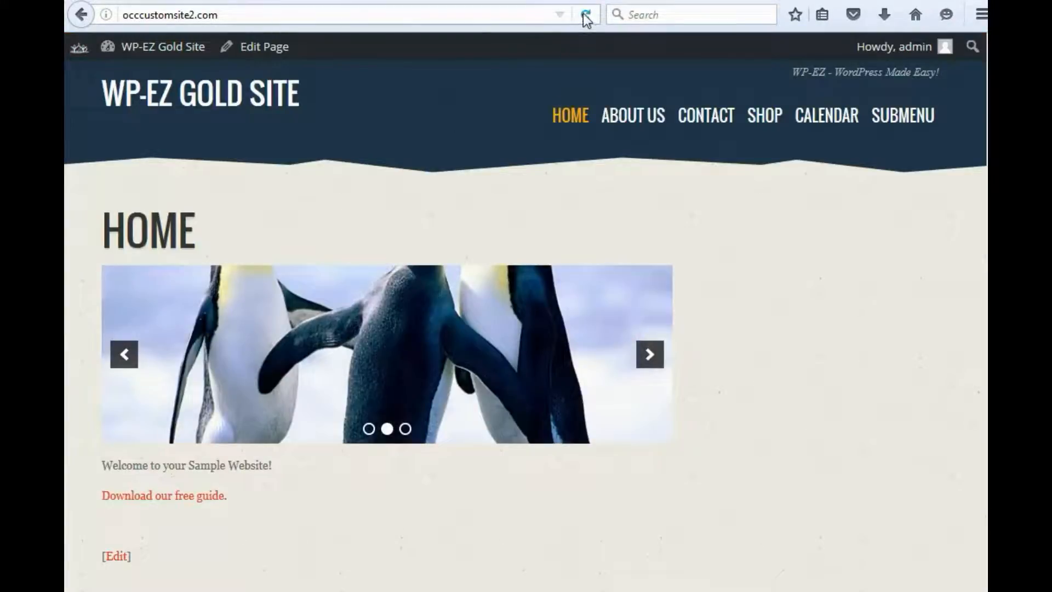
{"action": "left_click", "coordinate": [583, 13]}
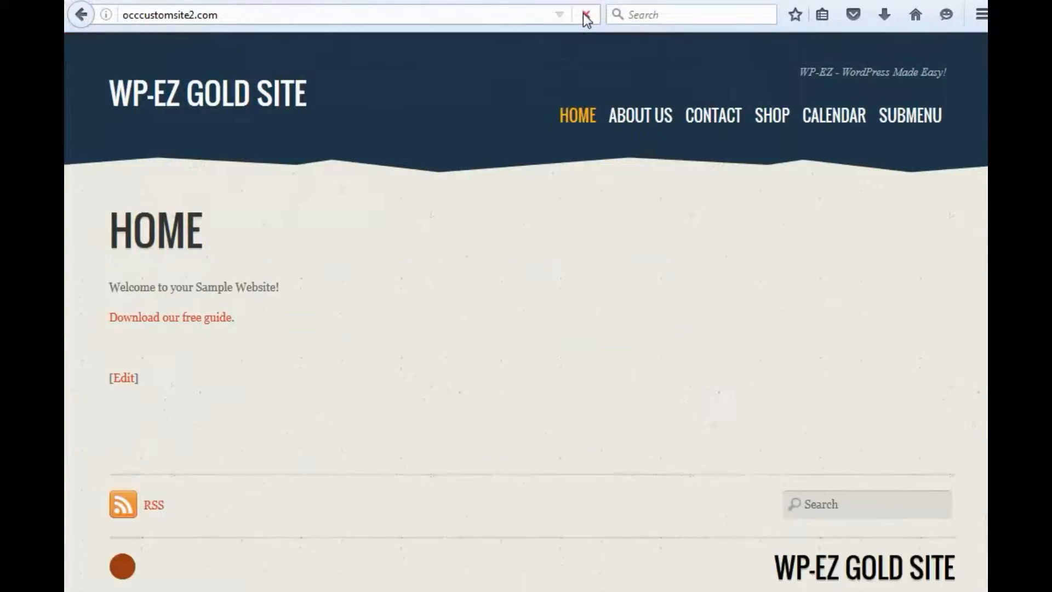